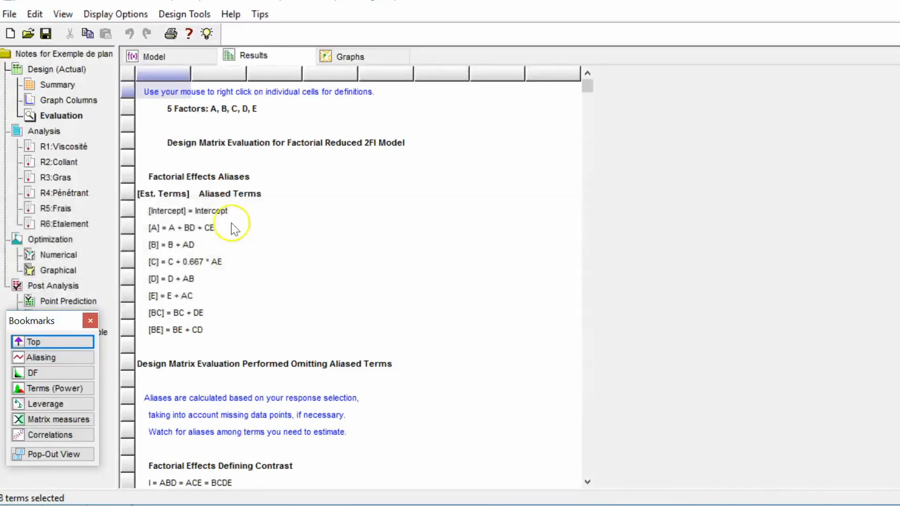
Start a new design without saving the changes to the fractional factorial example, reusing its previous design info
{"action": "left_click", "coordinate": [11, 34]}
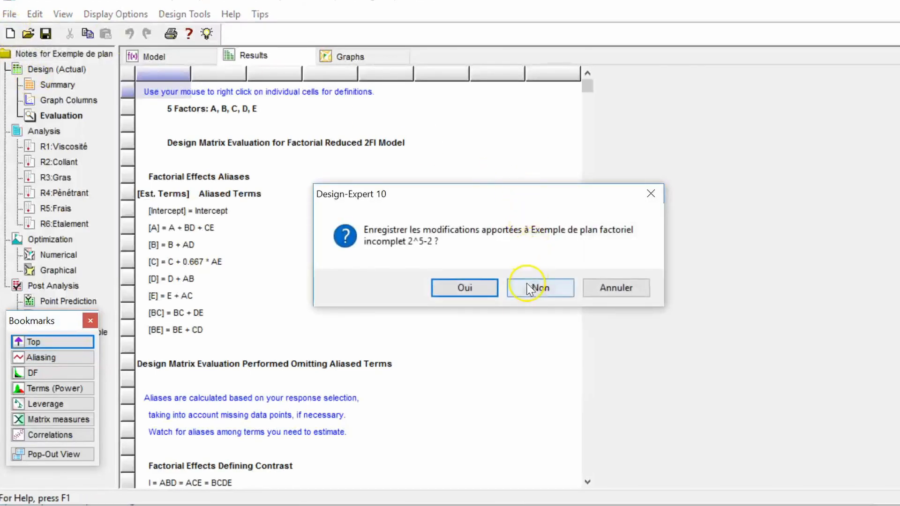
{"action": "left_click", "coordinate": [541, 287]}
{"action": "left_click", "coordinate": [456, 287]}
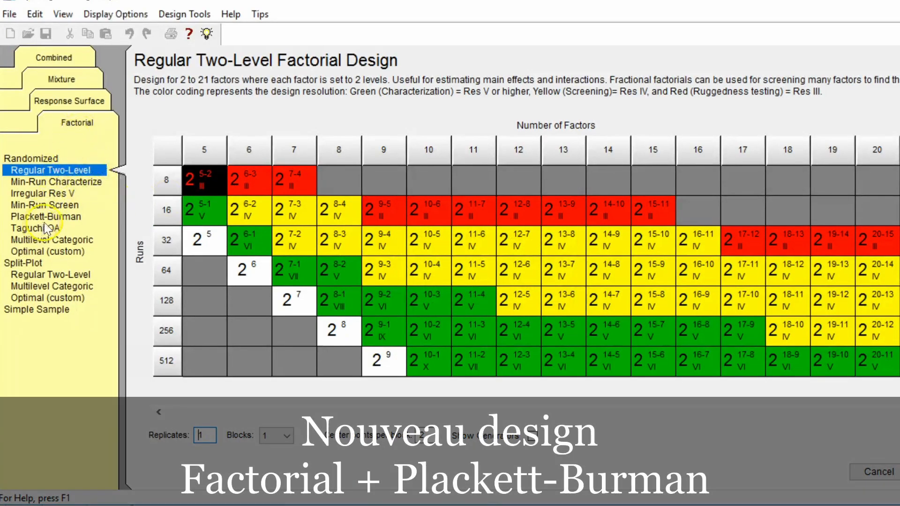
Choose a randomized Plackett-Burman factorial design with 11 factors and continue to its alias evaluation
{"action": "left_click", "coordinate": [66, 215]}
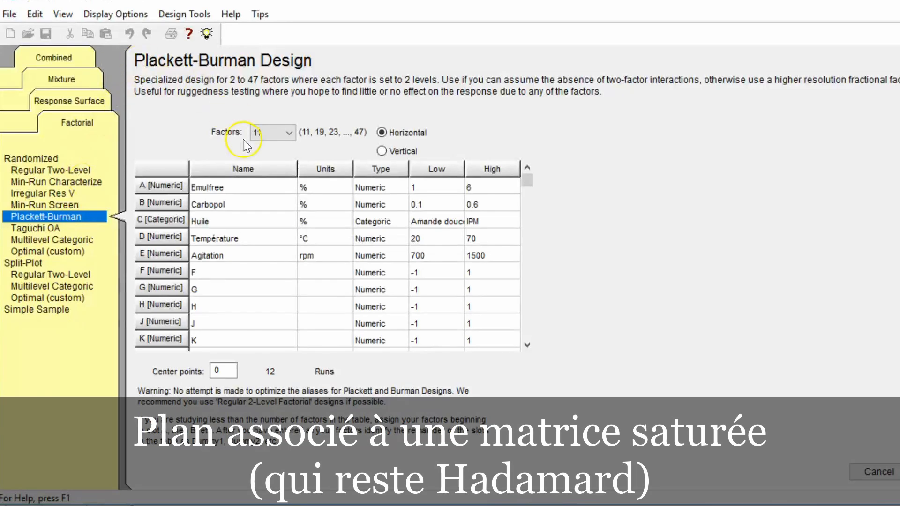
{"action": "left_click", "coordinate": [274, 133]}
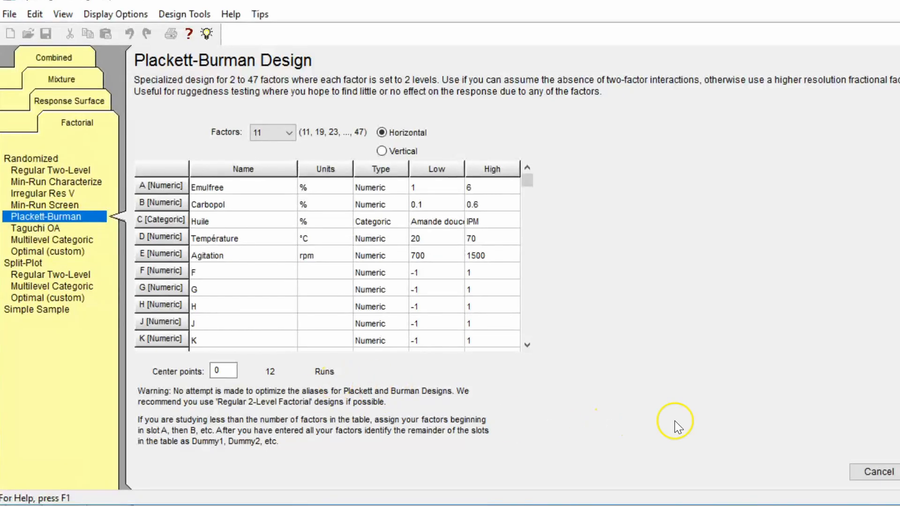
{"action": "left_click", "coordinate": [899, 472]}
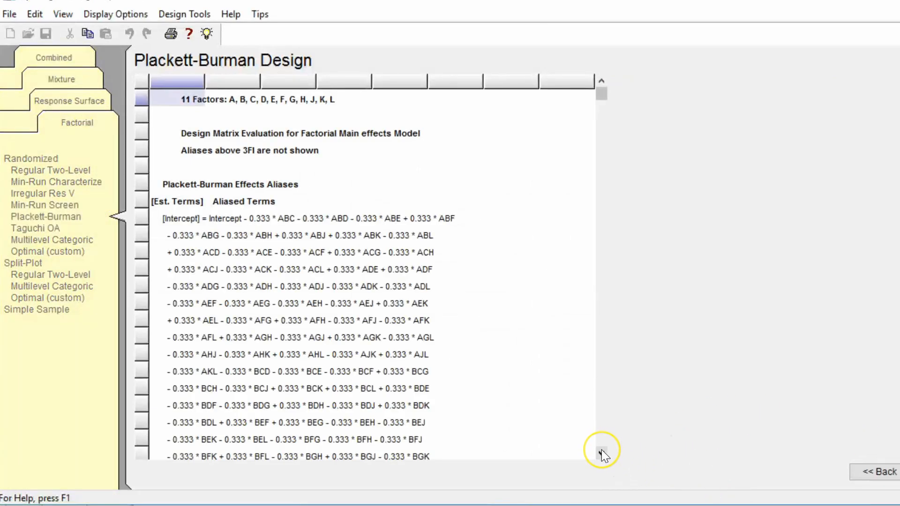
Examine the Plackett-Burman alias list, from the intercept's aliased terms through those of main effect A
{"action": "left_click", "coordinate": [602, 454]}
{"action": "left_click", "coordinate": [601, 454]}
{"action": "left_click", "coordinate": [602, 454]}
{"action": "left_click", "coordinate": [602, 453]}
{"action": "left_click", "coordinate": [602, 454]}
{"action": "left_click", "coordinate": [602, 454]}
{"action": "left_click", "coordinate": [602, 454]}
{"action": "left_click", "coordinate": [602, 453]}
{"action": "left_click", "coordinate": [602, 453]}
{"action": "left_click", "coordinate": [602, 454]}
{"action": "left_click", "coordinate": [602, 453]}
{"action": "left_click", "coordinate": [602, 453]}
{"action": "left_click", "coordinate": [602, 454]}
{"action": "left_click", "coordinate": [602, 454]}
{"action": "left_click", "coordinate": [602, 454]}
{"action": "left_click", "coordinate": [601, 454]}
{"action": "left_click", "coordinate": [602, 454]}
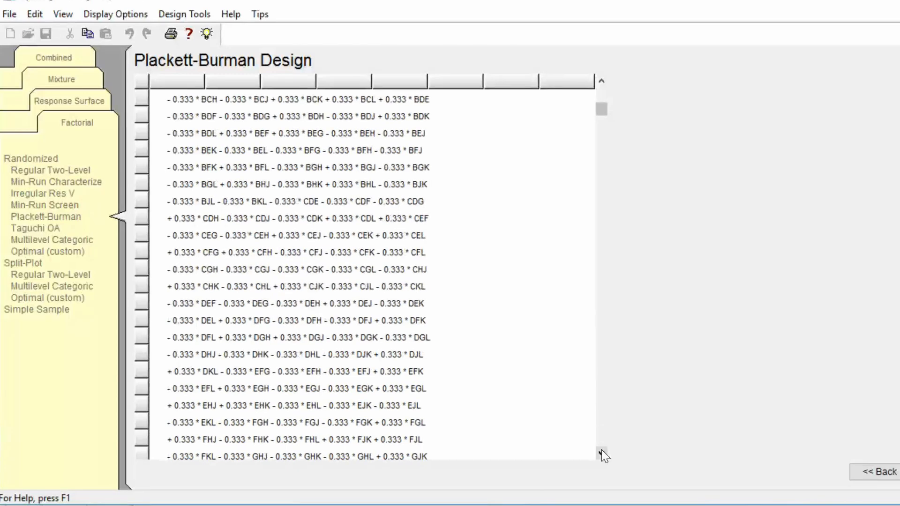
{"action": "double_click", "coordinate": [602, 454]}
{"action": "double_click", "coordinate": [602, 454]}
{"action": "double_click", "coordinate": [602, 454]}
{"action": "double_click", "coordinate": [602, 454]}
{"action": "double_click", "coordinate": [602, 454]}
{"action": "double_click", "coordinate": [602, 454]}
{"action": "left_click", "coordinate": [602, 454]}
{"action": "double_click", "coordinate": [602, 454]}
{"action": "double_click", "coordinate": [601, 454]}
{"action": "left_click", "coordinate": [602, 454]}
{"action": "double_click", "coordinate": [602, 454]}
{"action": "left_click", "coordinate": [602, 454]}
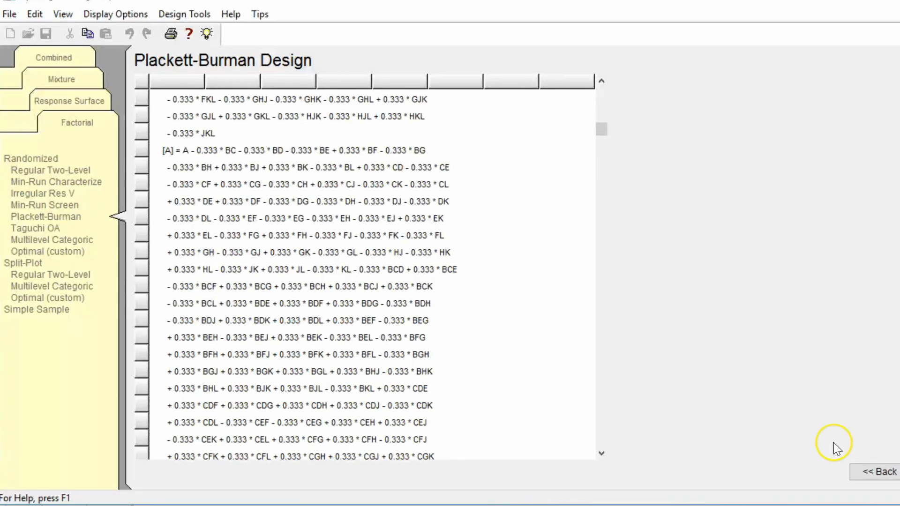
Accept the six responses with their default signal and noise values and generate the Plackett-Burman run table
{"action": "key", "text": "Return"}
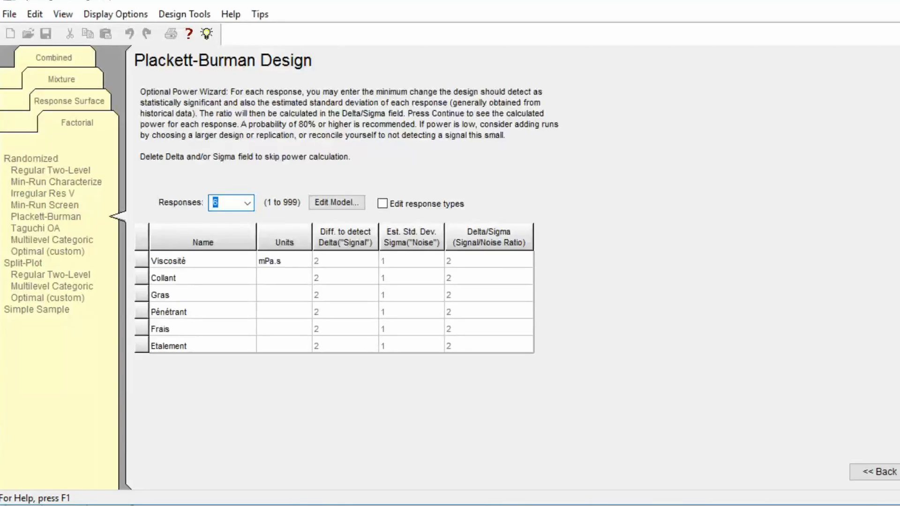
{"action": "key", "text": "Return"}
{"action": "key", "text": "Return"}
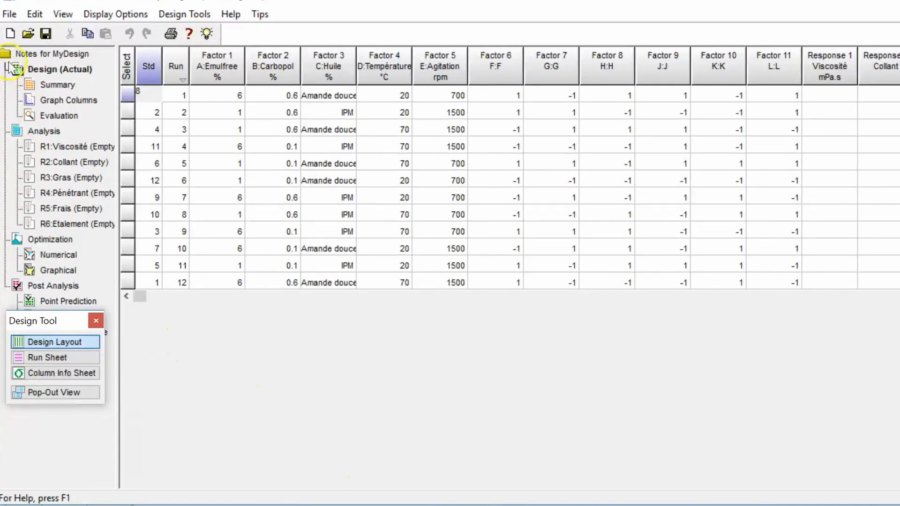
Discard the unsaved Plackett-Burman design and start another new design that reuses its design info
{"action": "left_click", "coordinate": [15, 34]}
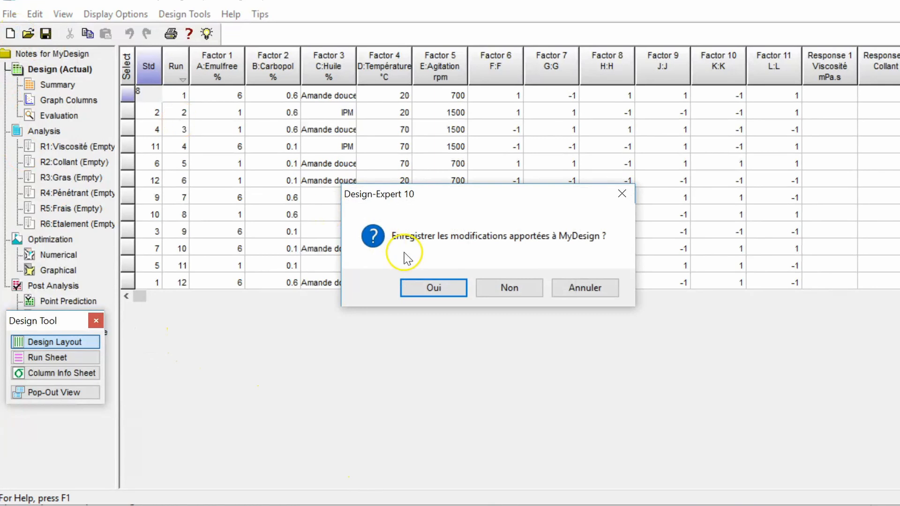
{"action": "left_click", "coordinate": [511, 288]}
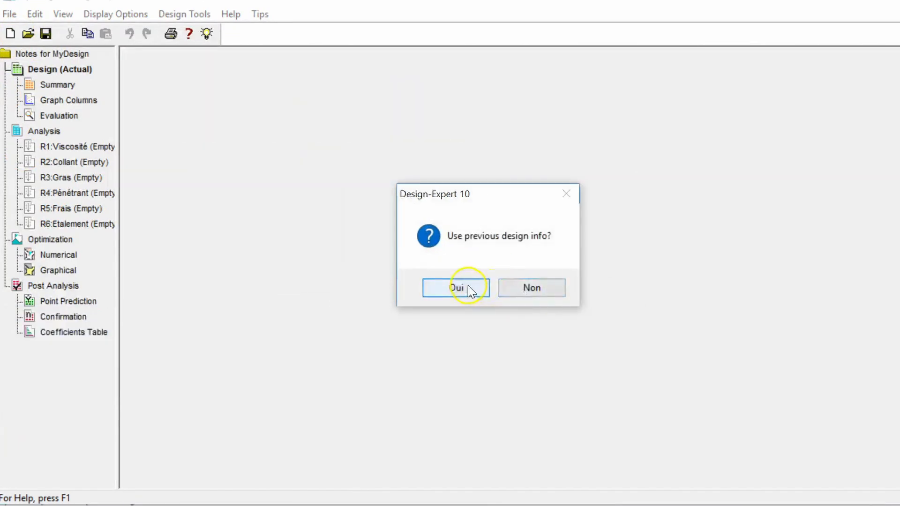
{"action": "left_click", "coordinate": [469, 287]}
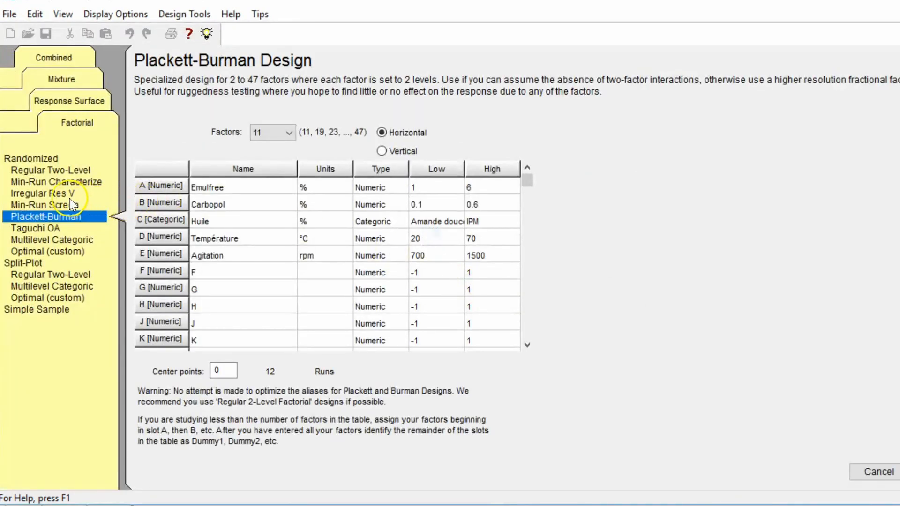
Choose the Min-Run Screen design with 5 factors and minimum runs plus 2, and continue to its alias evaluation
{"action": "left_click", "coordinate": [35, 208]}
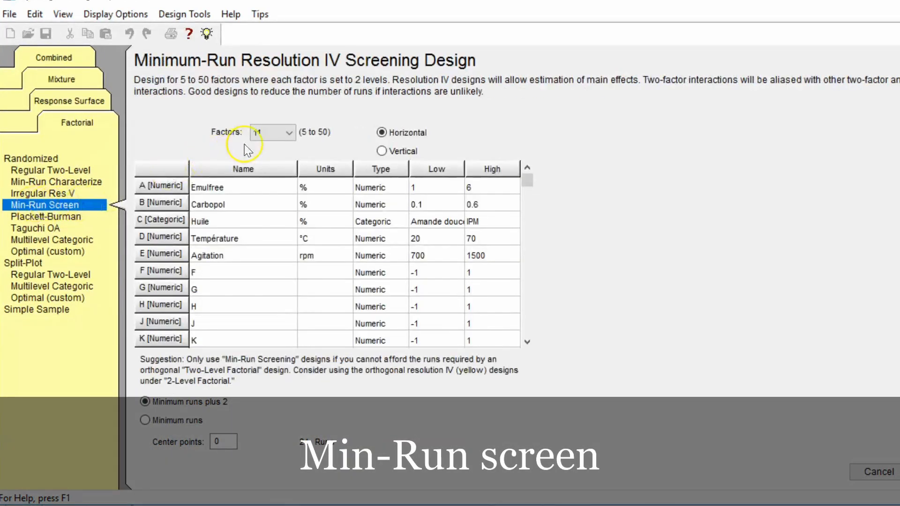
{"action": "left_click", "coordinate": [280, 136]}
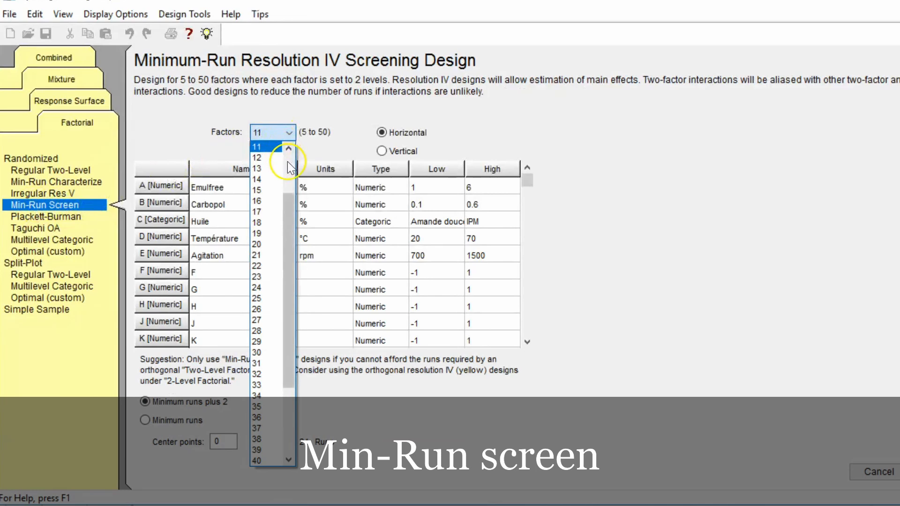
{"action": "scroll", "coordinate": [287, 161], "scroll_direction": "up", "scroll_amount": 2}
{"action": "left_click", "coordinate": [261, 147]}
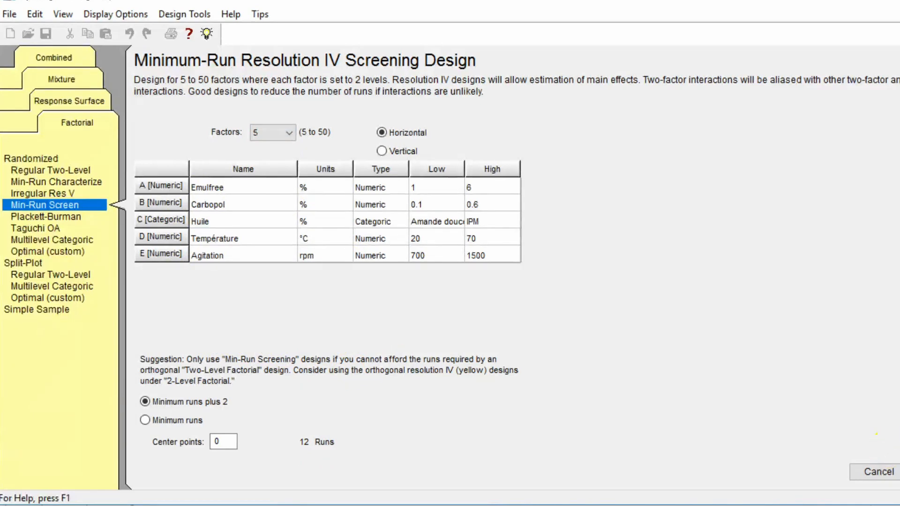
{"action": "left_click", "coordinate": [899, 472]}
{"action": "left_click", "coordinate": [899, 472]}
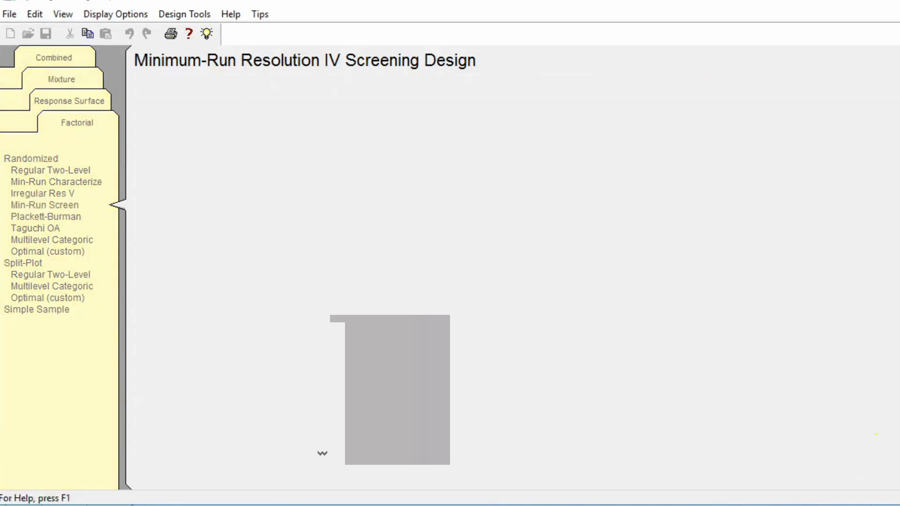
{"action": "left_click", "coordinate": [883, 473]}
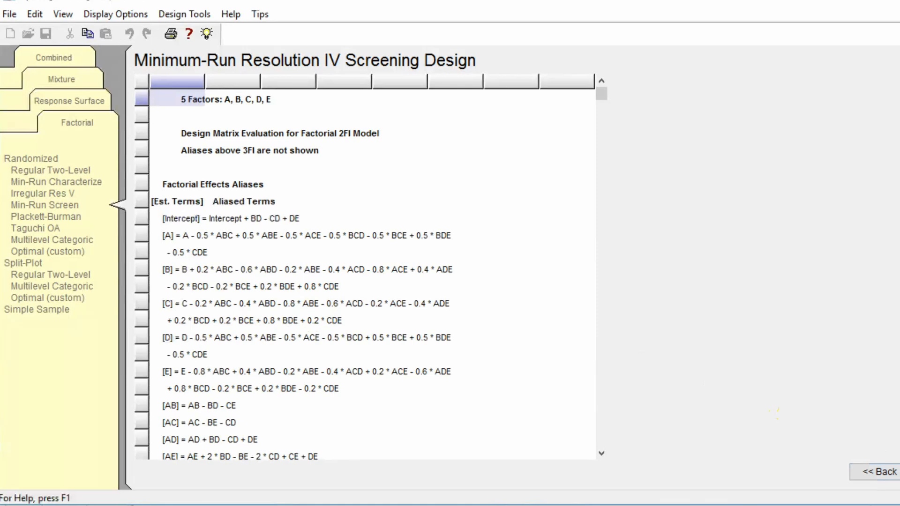
Keep the six responses with default signal and noise values and generate the min-run screening run table
{"action": "left_click", "coordinate": [899, 472]}
{"action": "left_click", "coordinate": [899, 471]}
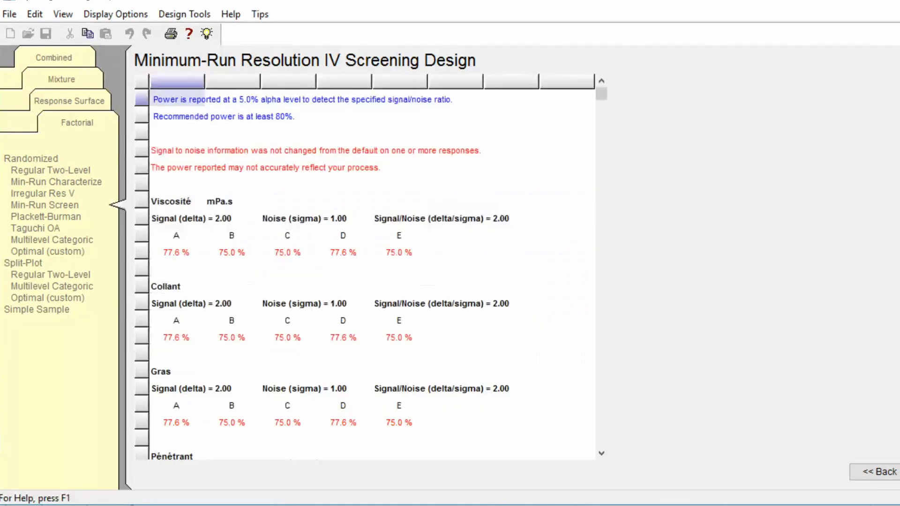
{"action": "left_click", "coordinate": [899, 472]}
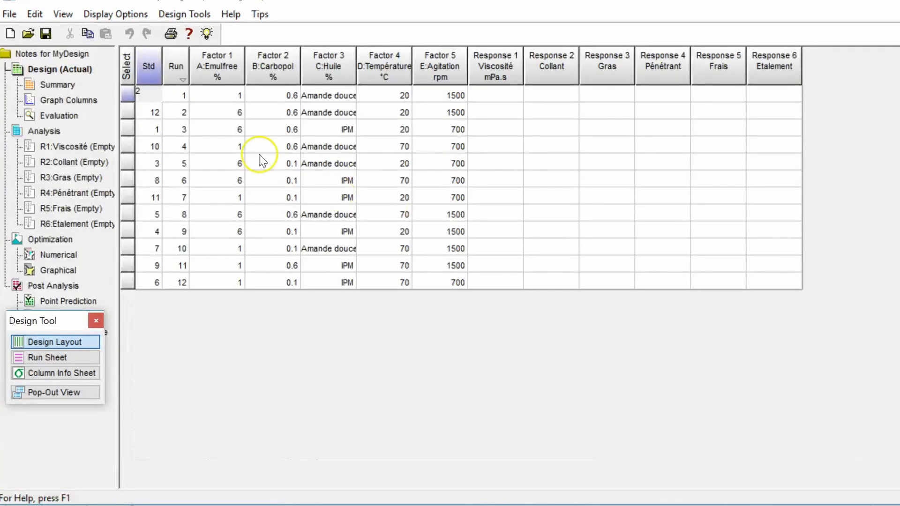
Open the evaluation results of the min-run screening design for the 2FI factorial model
{"action": "left_click", "coordinate": [69, 117]}
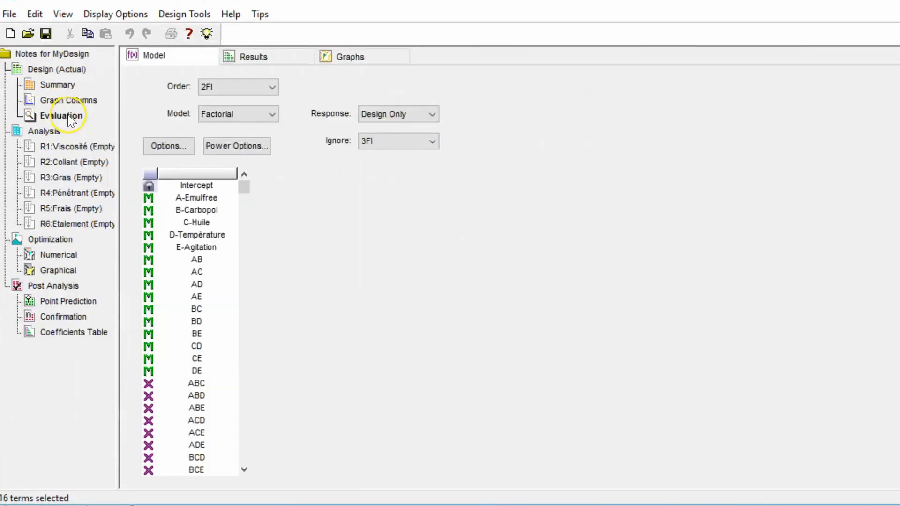
{"action": "left_click", "coordinate": [255, 58]}
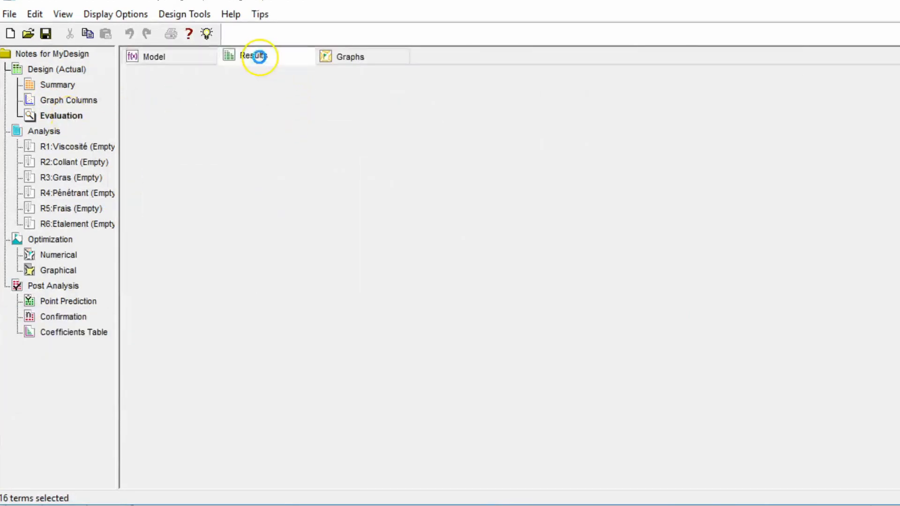